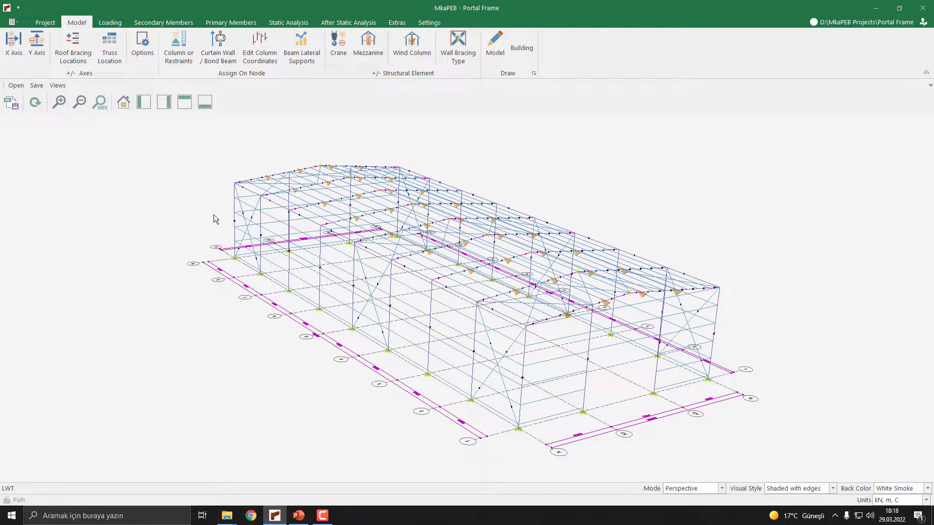
# - Review the wall bracing options, confirm them, and examine the bracing between the columns along the side wall
pyautogui.click(143, 49)
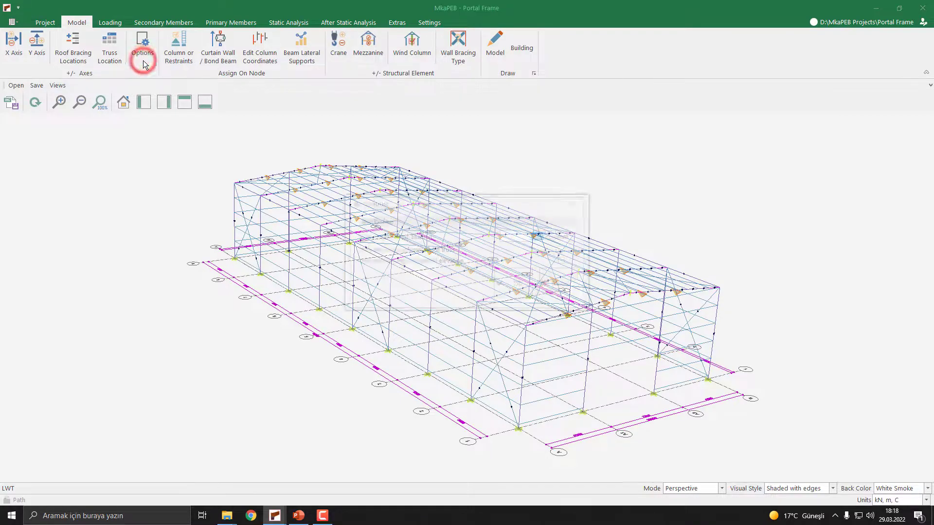
pyautogui.moveTo(437, 202); pyautogui.dragTo(361, 175)
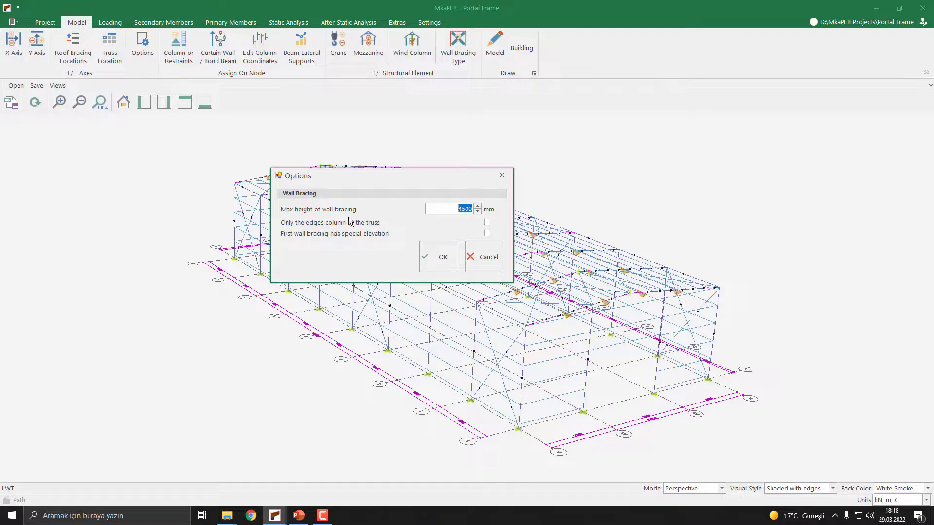
pyautogui.moveTo(375, 174); pyautogui.dragTo(611, 160)
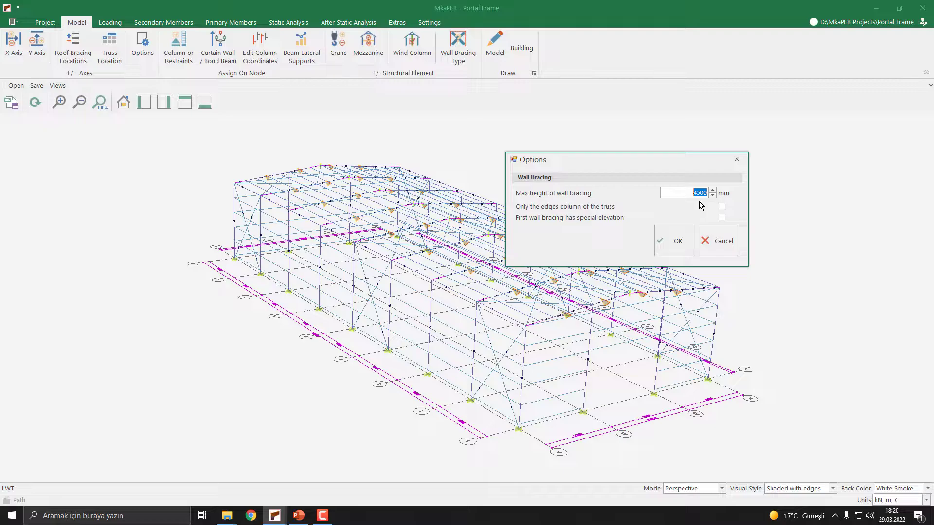
pyautogui.click(688, 193)
pyautogui.click(677, 242)
pyautogui.click(677, 241)
pyautogui.moveTo(513, 268)
pyautogui.mouseDown(button='middle')
pyautogui.moveTo(522, 274)
pyautogui.moveTo(525, 253)
pyautogui.moveTo(505, 269)
pyautogui.mouseUp(button='middle')
pyautogui.scroll(1, 503, 415)
pyautogui.scroll(3, 506, 416)
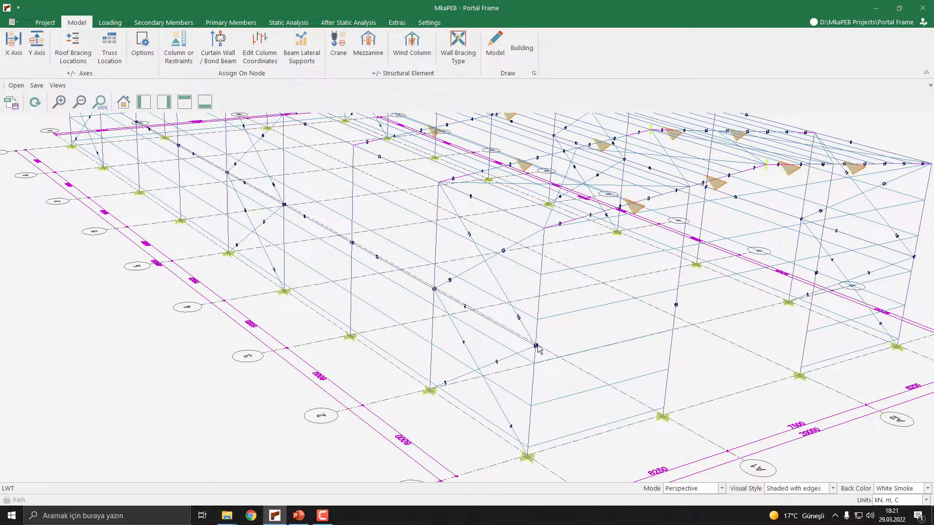
pyautogui.scroll(-3, 538, 347)
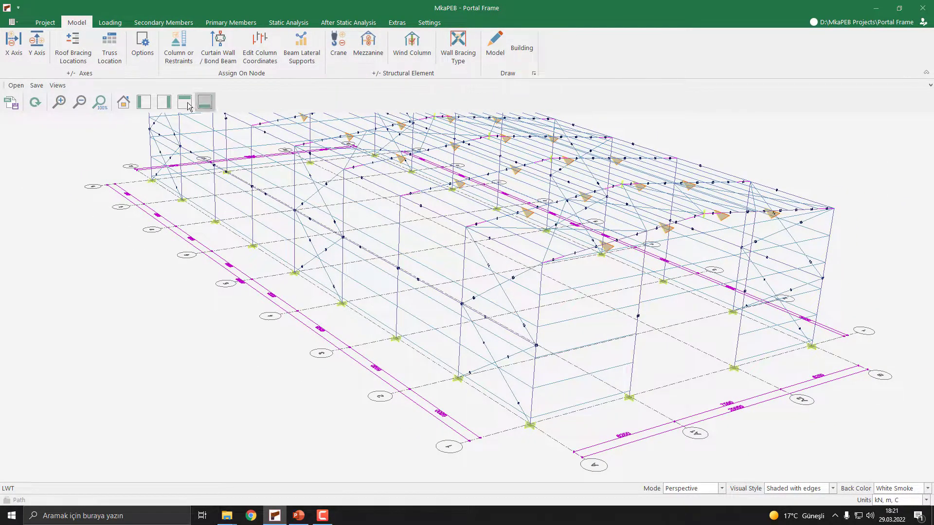
# - Set the maximum height of wall bracing to 2000 mm and inspect the regenerated side wall bracing
pyautogui.click(142, 57)
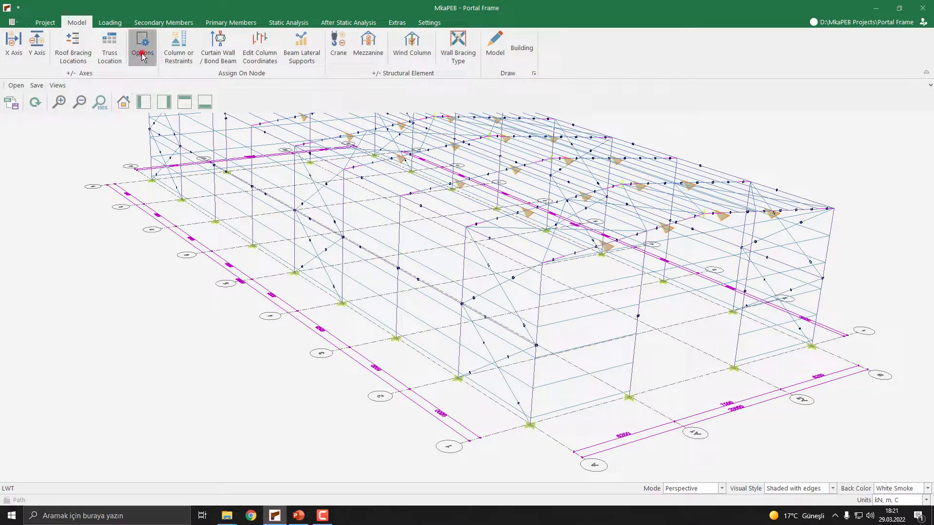
pyautogui.moveTo(487, 201); pyautogui.dragTo(750, 193)
pyautogui.write('2000')
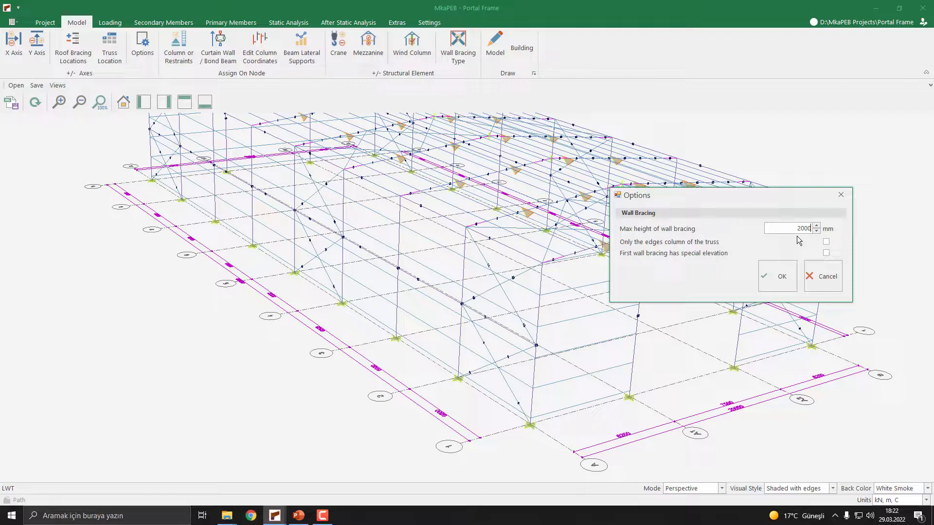
pyautogui.click(777, 276)
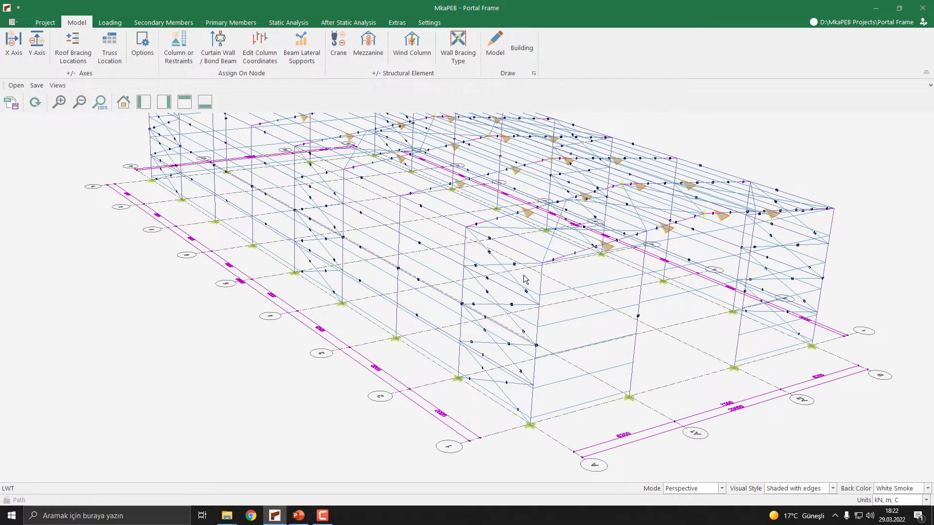
pyautogui.moveTo(523, 275); pyautogui.dragTo(494, 377, button='middle')
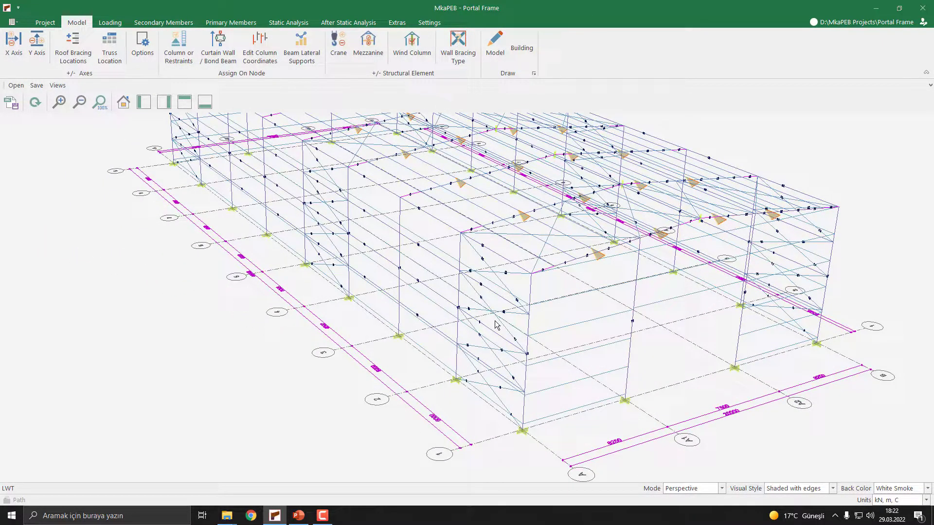
pyautogui.scroll(-2, 530, 339)
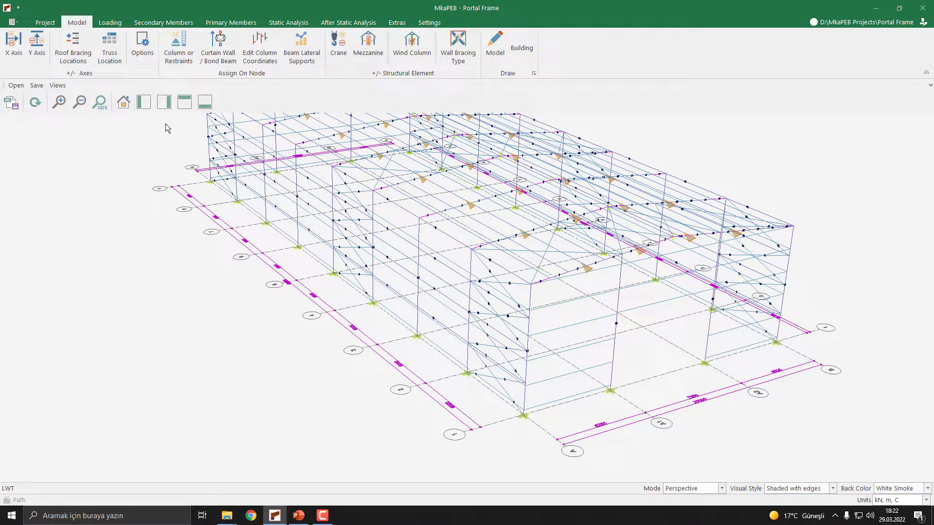
# - Set the maximum height of wall bracing to 4000 mm and inspect the regenerated model
pyautogui.click(142, 44)
pyautogui.moveTo(506, 203); pyautogui.dragTo(783, 213)
pyautogui.doubleClick(802, 244)
pyautogui.write('4000')
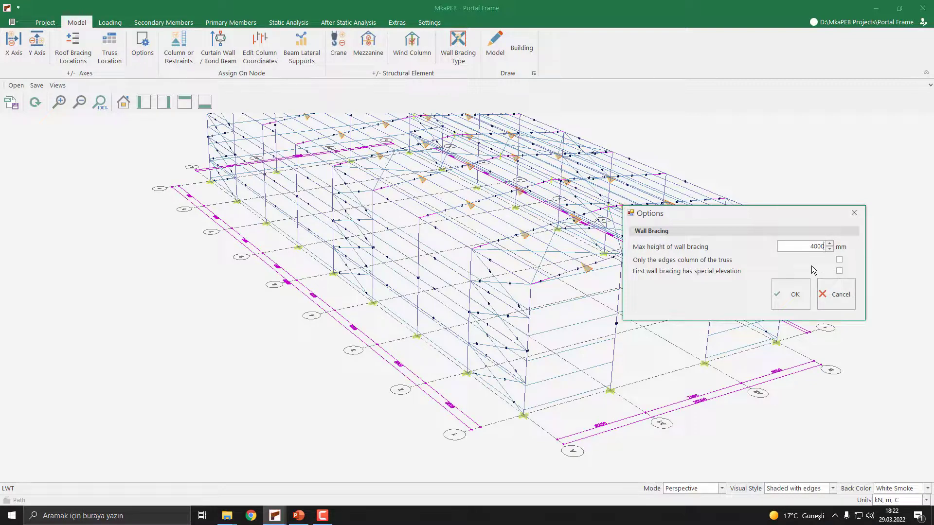
pyautogui.click(791, 293)
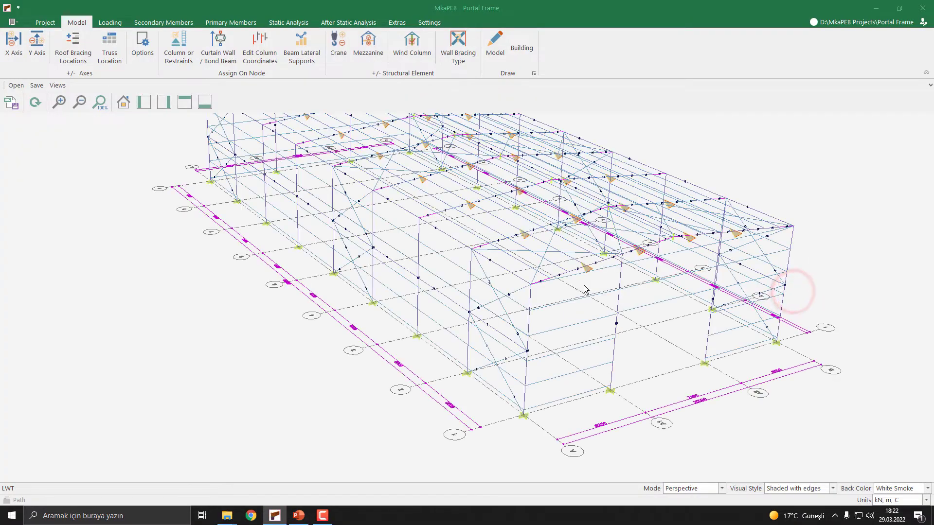
pyautogui.moveTo(514, 292); pyautogui.dragTo(530, 276, button='middle')
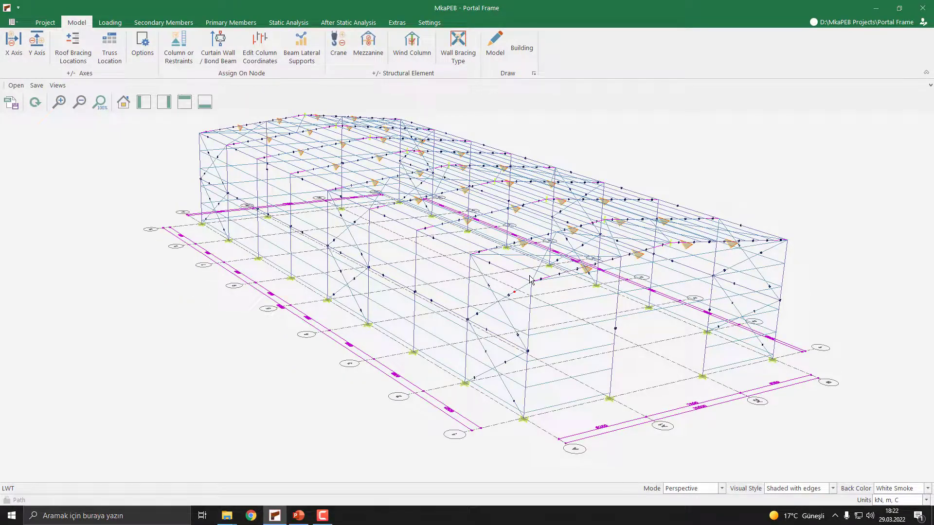
# - Review the wall bracing option that limits bracing to the truss's edge columns, and close the options
pyautogui.click(137, 58)
pyautogui.moveTo(468, 203); pyautogui.dragTo(755, 197)
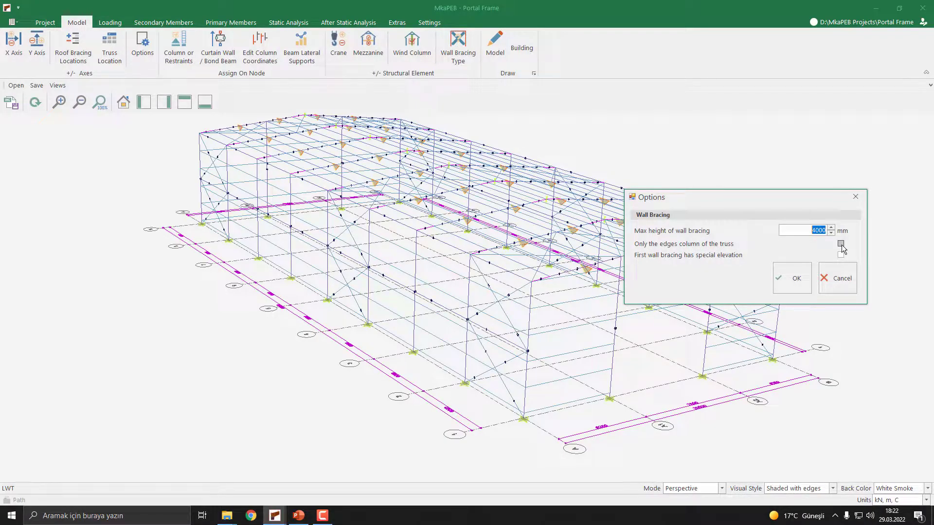
pyautogui.moveTo(765, 198); pyautogui.dragTo(451, 232)
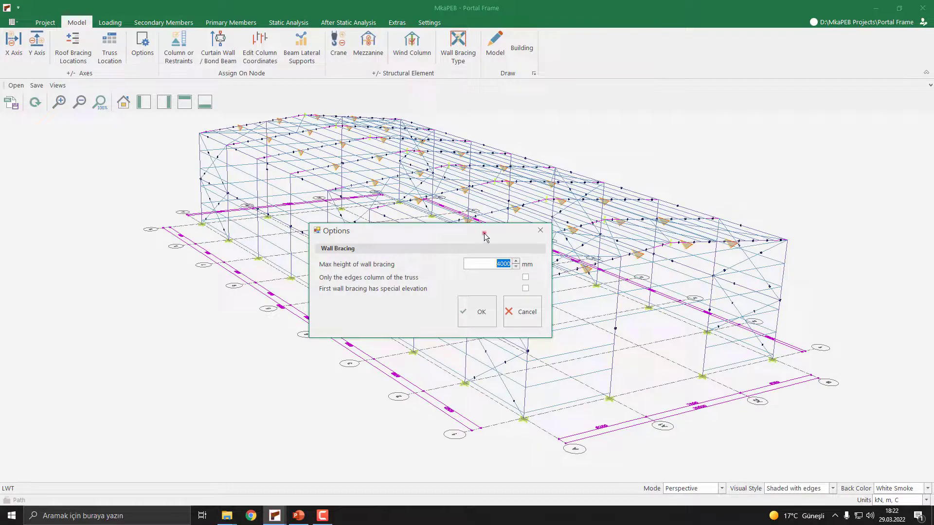
pyautogui.moveTo(484, 232); pyautogui.dragTo(425, 223)
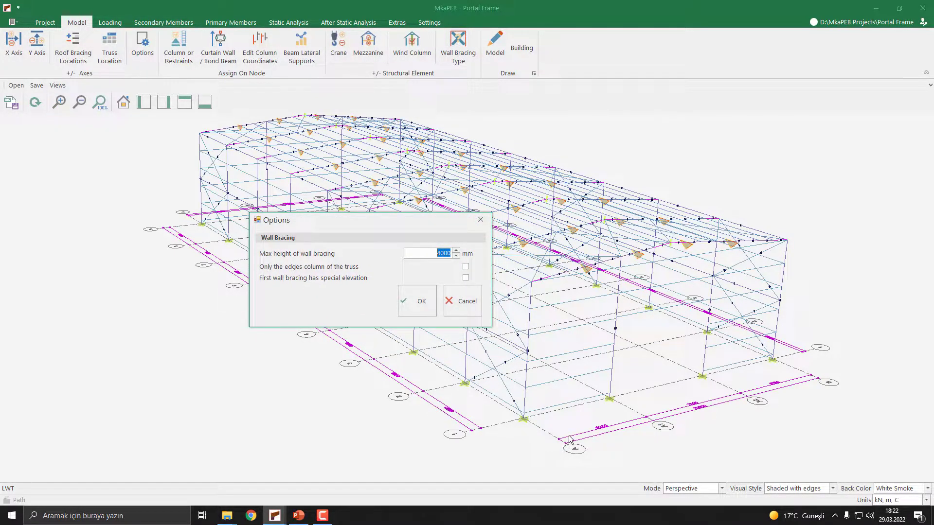
pyautogui.click(418, 305)
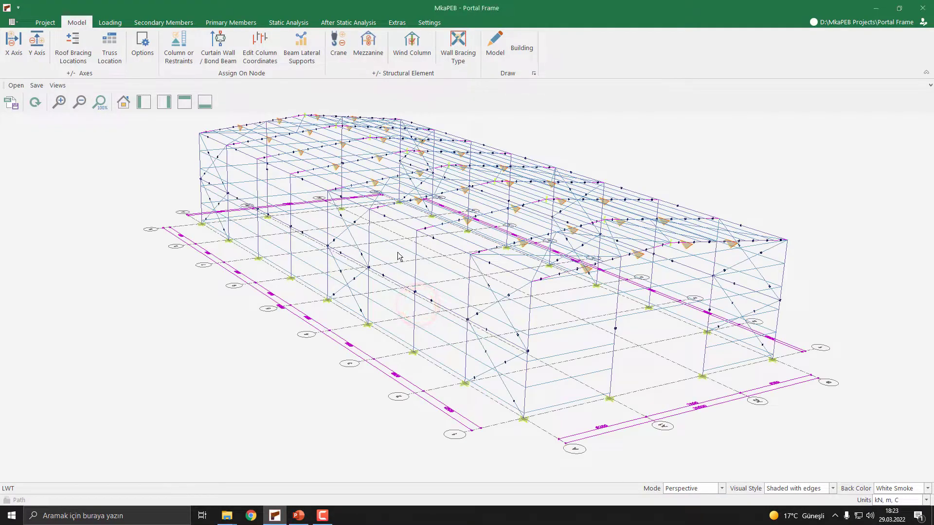
# - Assign a column at node 8 (X = 10.000 m) by setting its restraint to Column Exist, and apply the changes
pyautogui.click(181, 61)
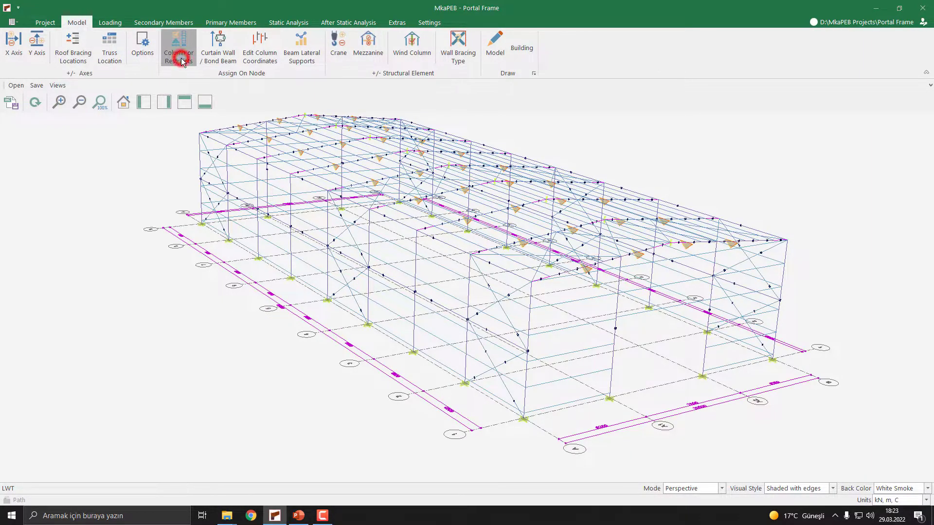
pyautogui.moveTo(626, 242); pyautogui.dragTo(608, 284, button='middle')
pyautogui.scroll(4, 641, 307)
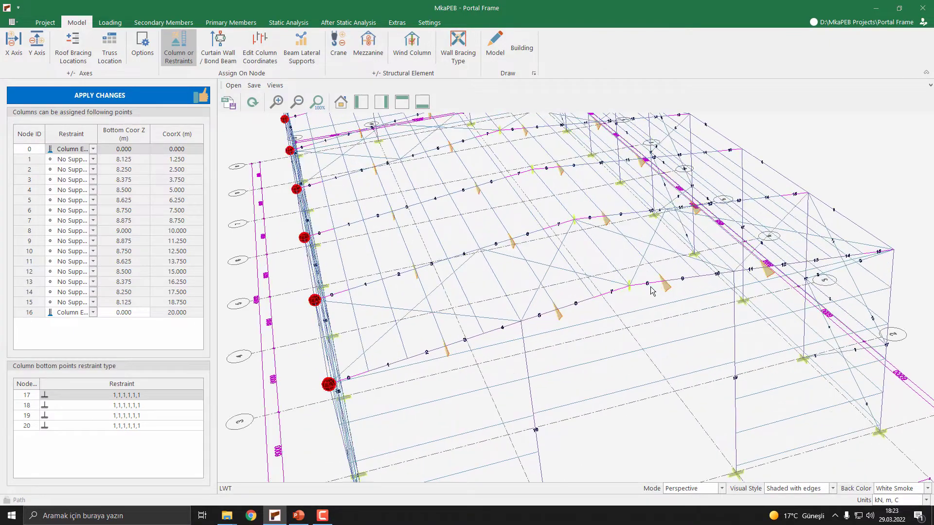
pyautogui.click(72, 231)
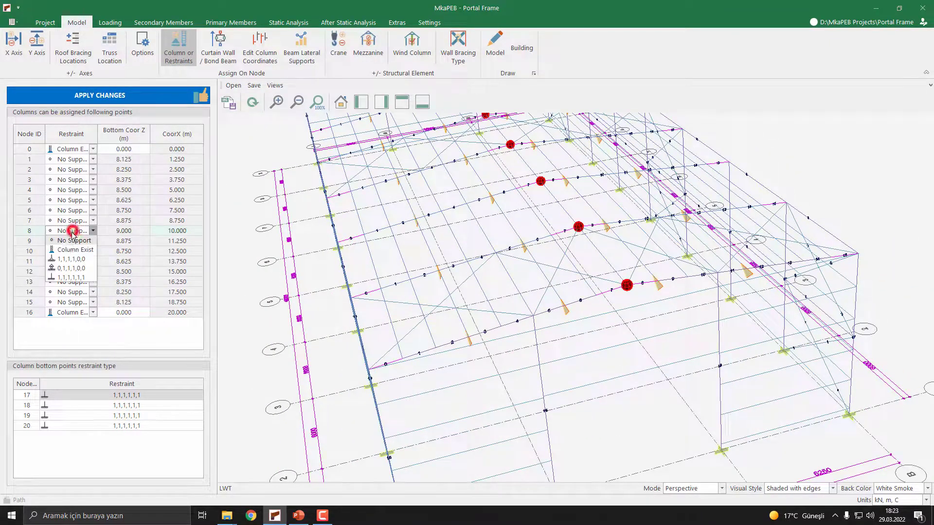
pyautogui.click(67, 251)
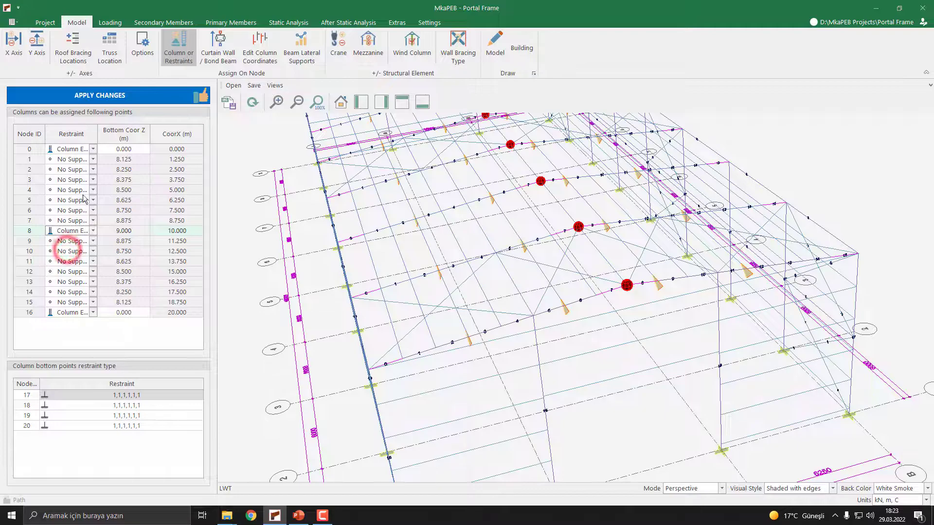
pyautogui.click(107, 95)
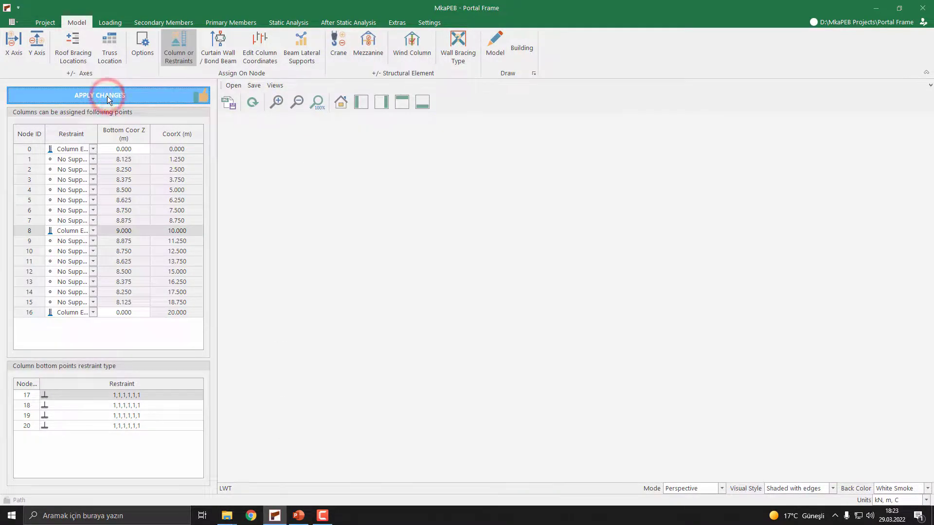
pyautogui.moveTo(401, 244); pyautogui.dragTo(530, 343, button='middle')
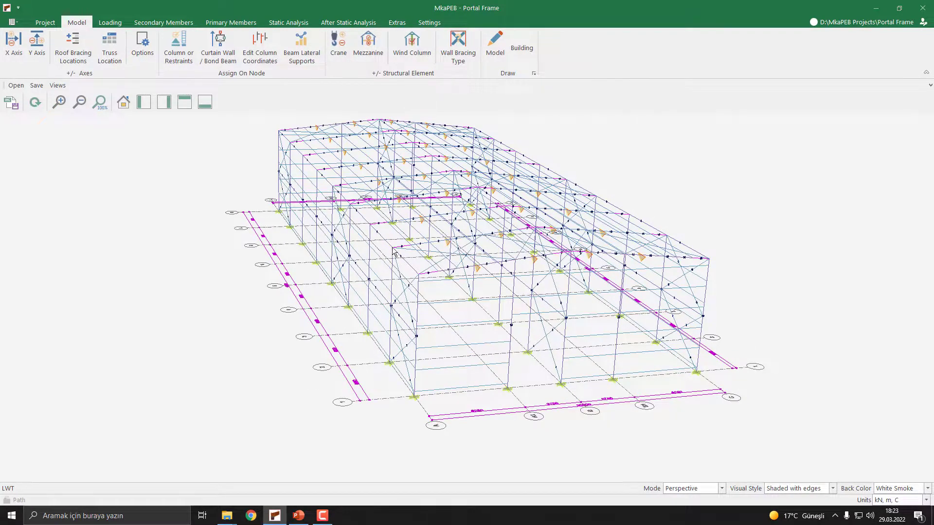
# - Restrict wall bracing to only the edge columns of the truss and inspect the updated model
pyautogui.click(132, 58)
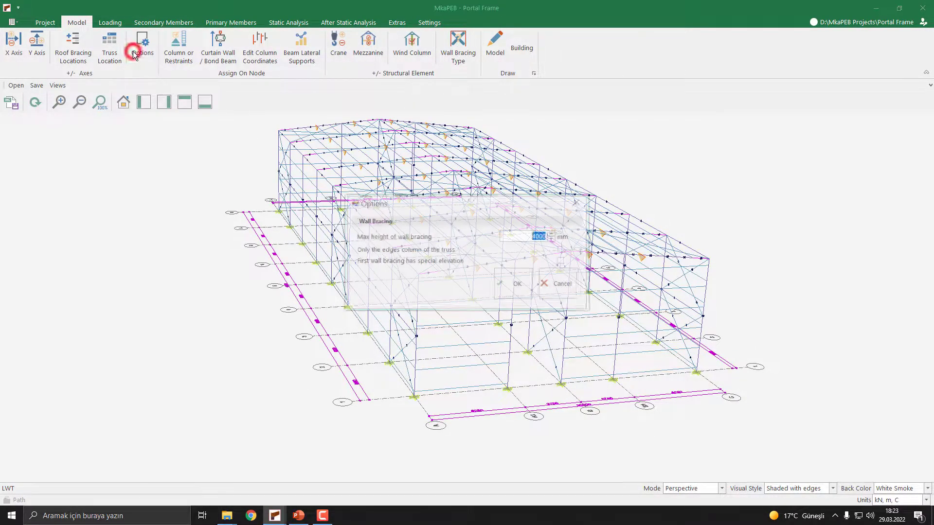
pyautogui.click(562, 250)
pyautogui.click(514, 284)
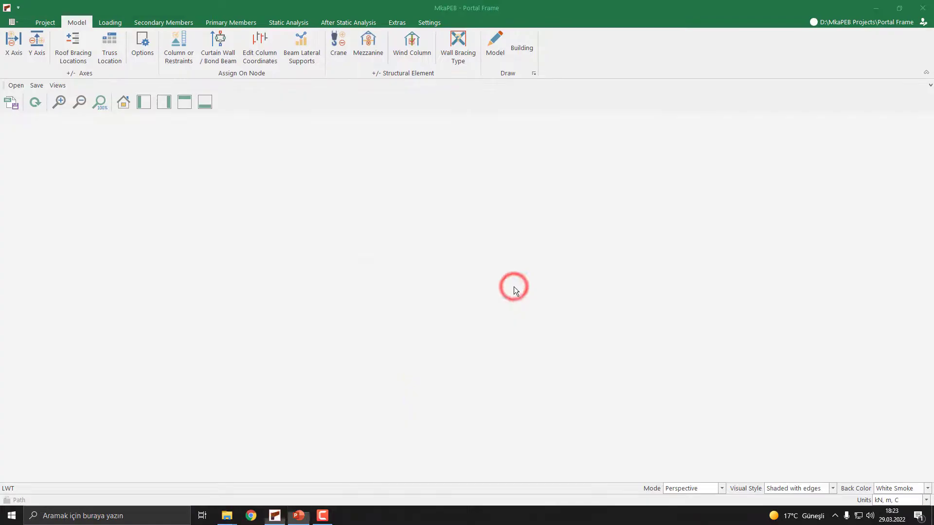
pyautogui.moveTo(486, 273)
pyautogui.mouseDown(button='middle')
pyautogui.moveTo(466, 249)
pyautogui.moveTo(480, 276)
pyautogui.mouseUp(button='middle')
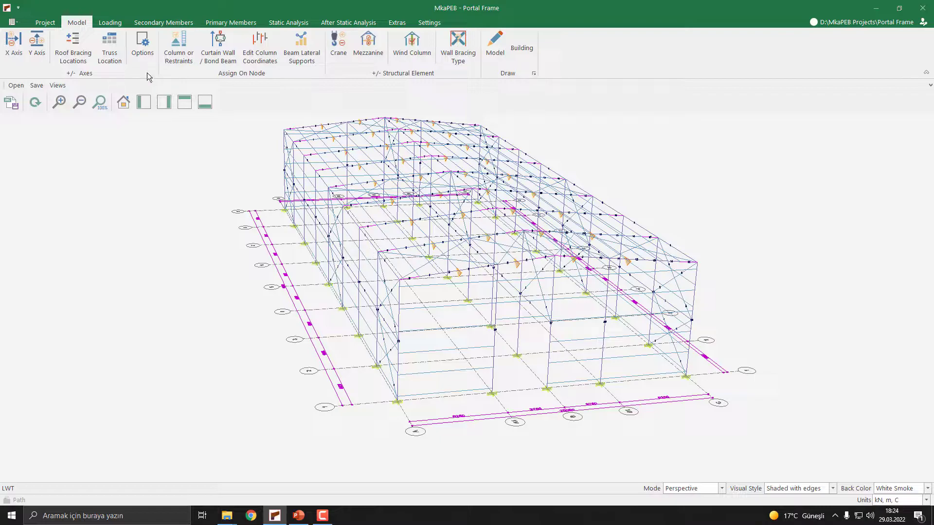
# - Give the first wall bracing a special elevation of 2000 mm and inspect the bracing near the column bases
pyautogui.click(148, 57)
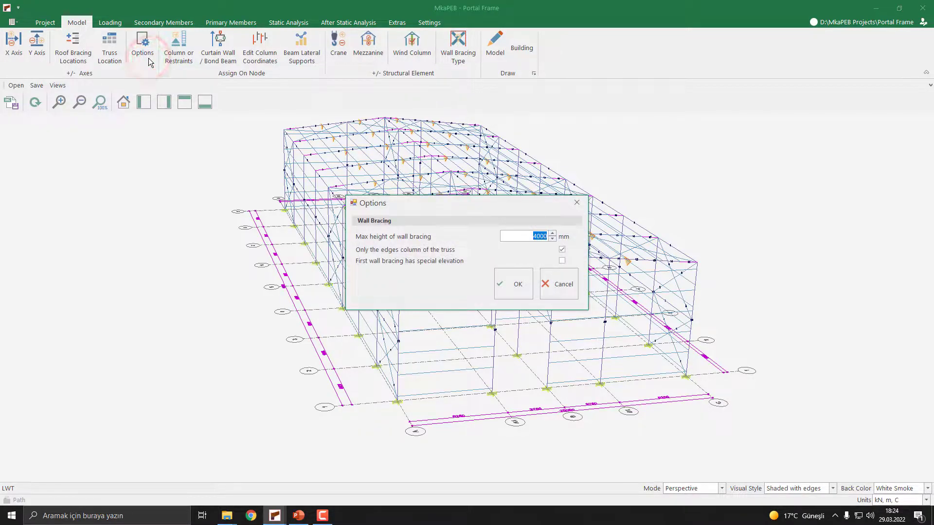
pyautogui.moveTo(463, 203); pyautogui.dragTo(678, 204)
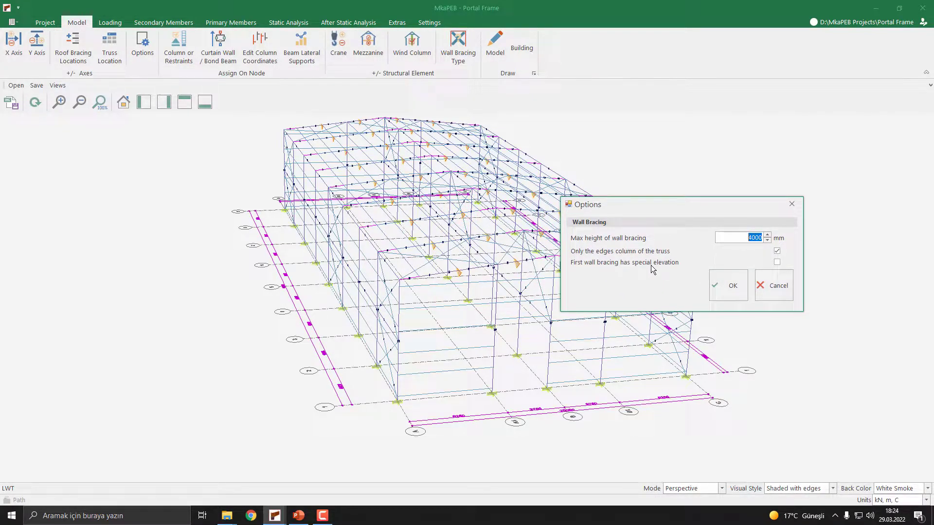
pyautogui.click(777, 262)
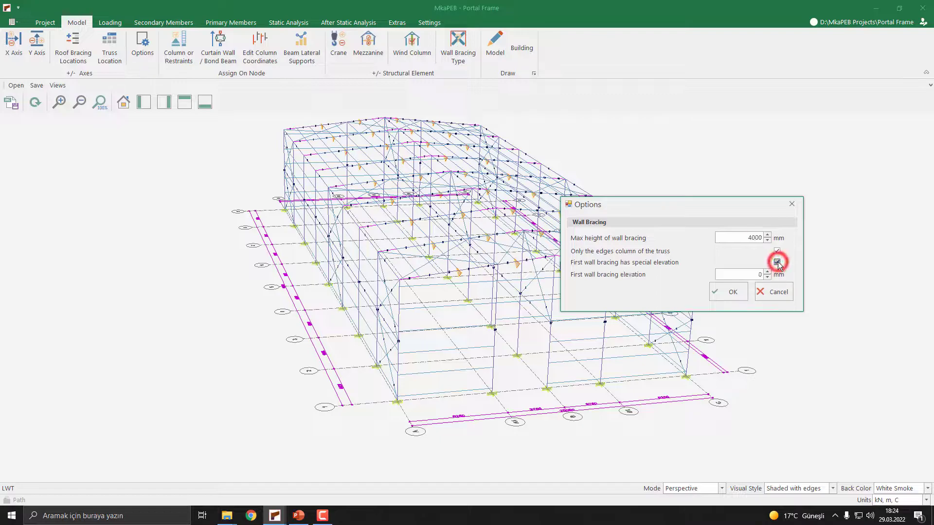
pyautogui.click(723, 275)
pyautogui.moveTo(723, 275); pyautogui.dragTo(761, 279)
pyautogui.write('2000')
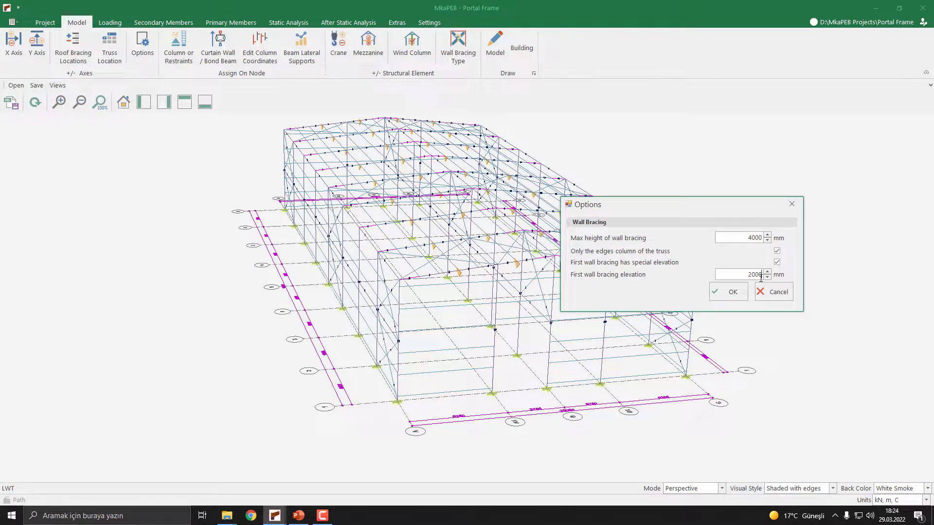
pyautogui.click(730, 294)
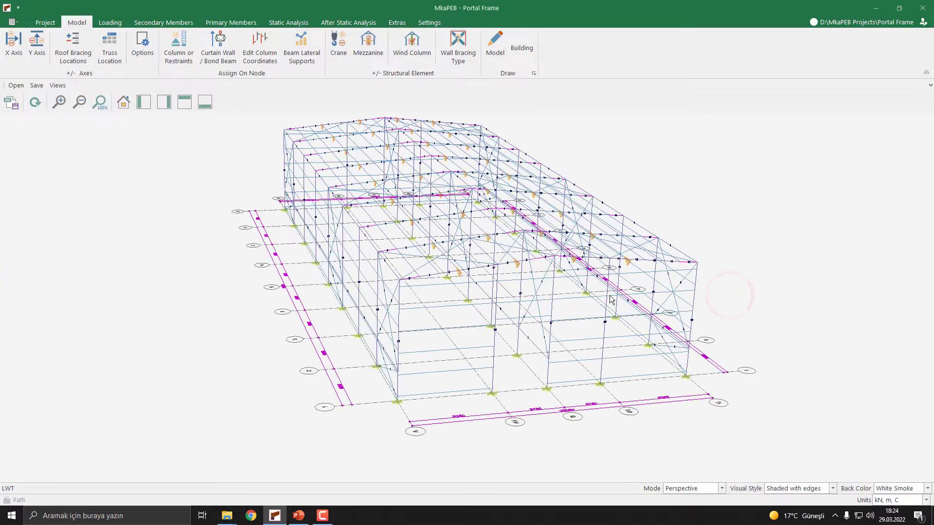
pyautogui.scroll(5, 476, 302)
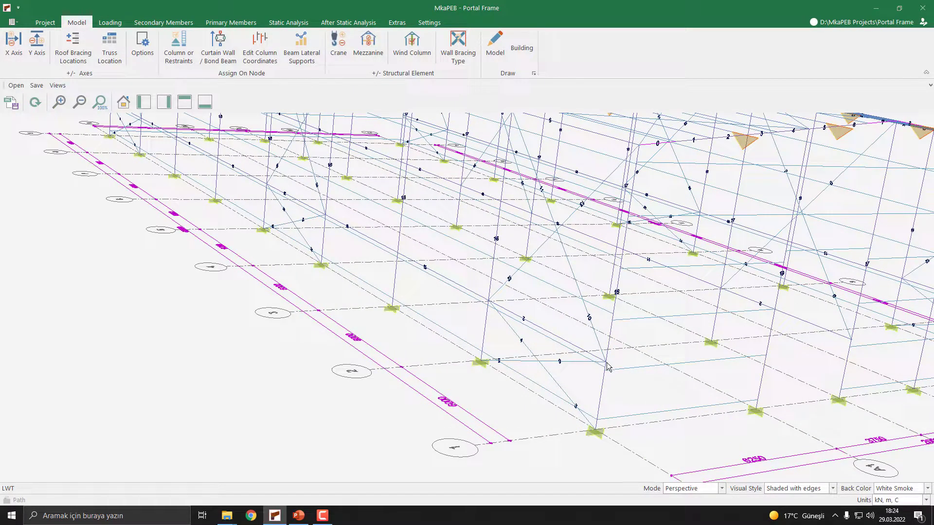
pyautogui.scroll(-5, 607, 366)
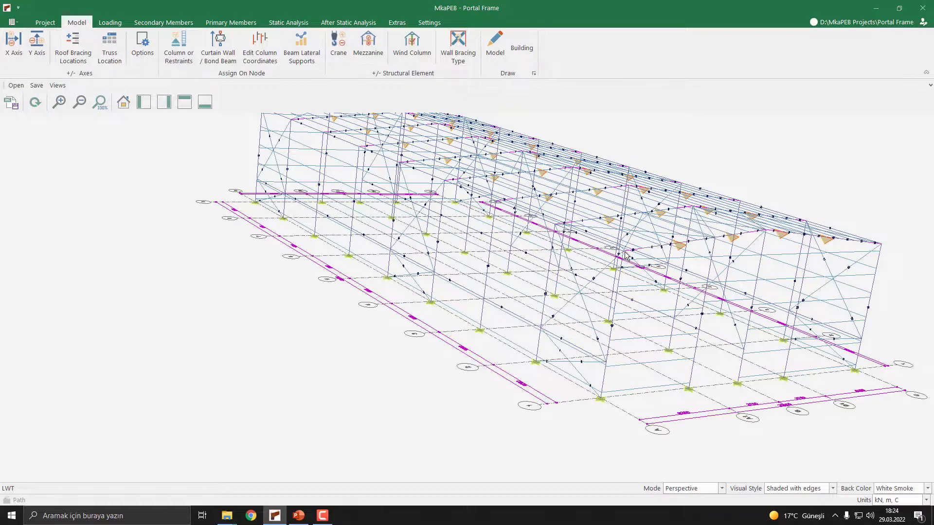
pyautogui.moveTo(624, 251); pyautogui.dragTo(387, 266, button='middle')
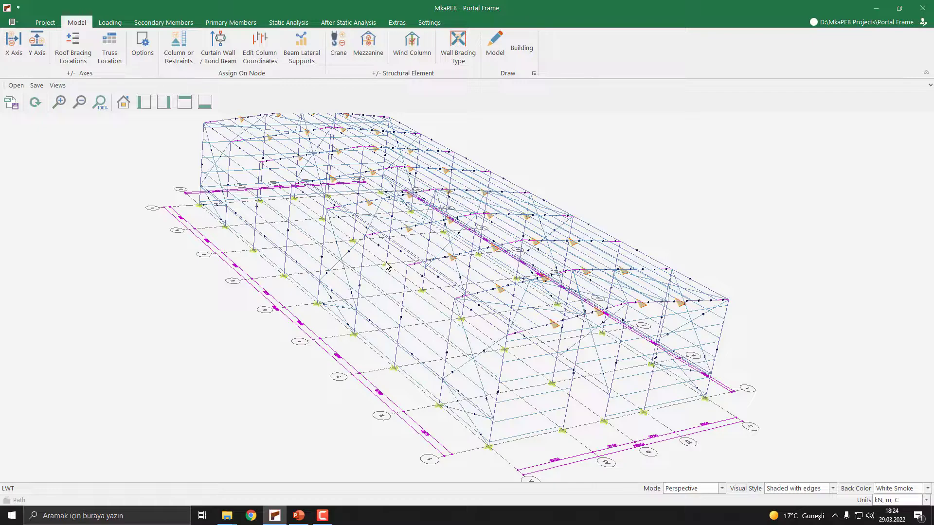
# - Open the stability beam and brace cross-section settings for the YZ members and view the whole building model
pyautogui.click(233, 23)
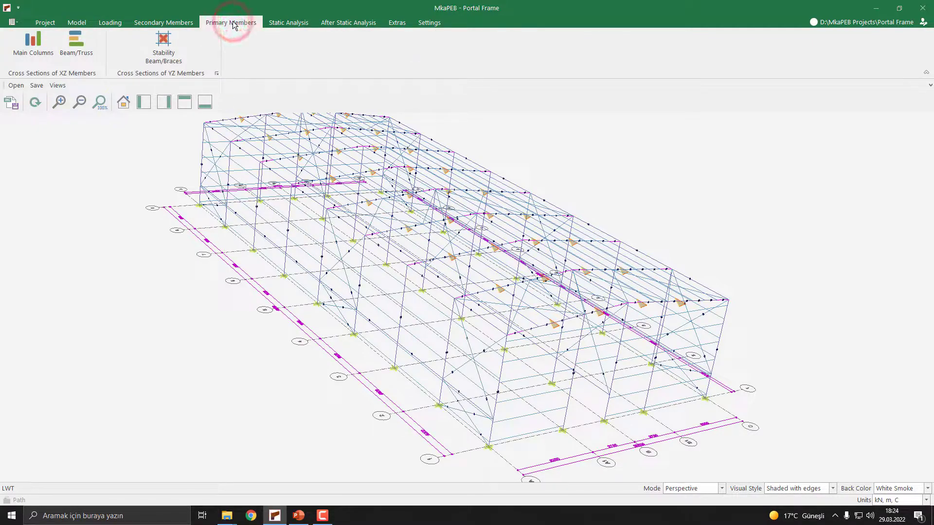
pyautogui.click(175, 63)
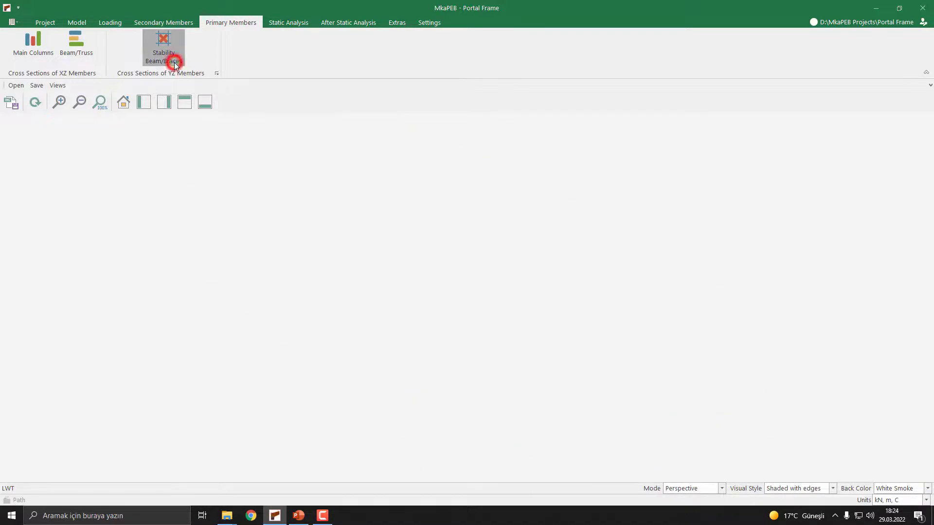
pyautogui.moveTo(386, 238); pyautogui.dragTo(653, 312, button='middle')
pyautogui.scroll(-8, 653, 311)
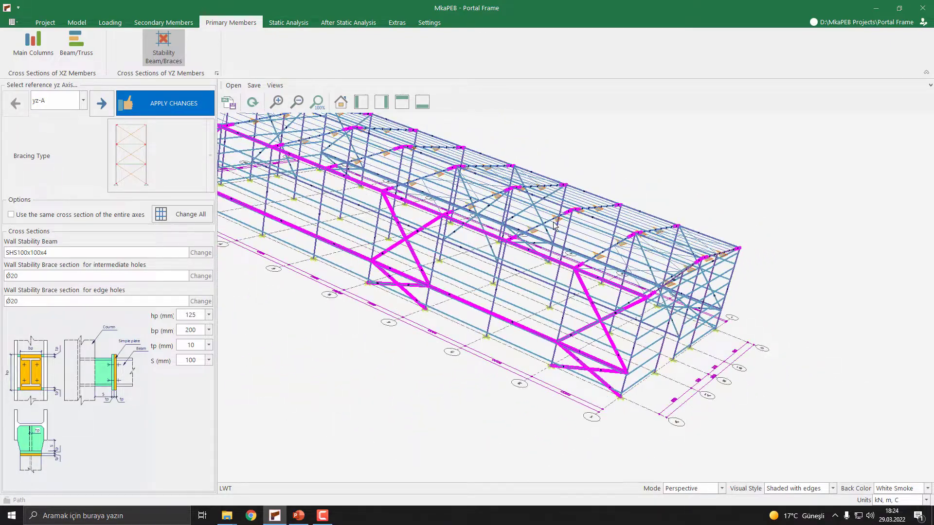
pyautogui.moveTo(506, 229); pyautogui.dragTo(506, 227, button='middle')
pyautogui.scroll(1, 506, 227)
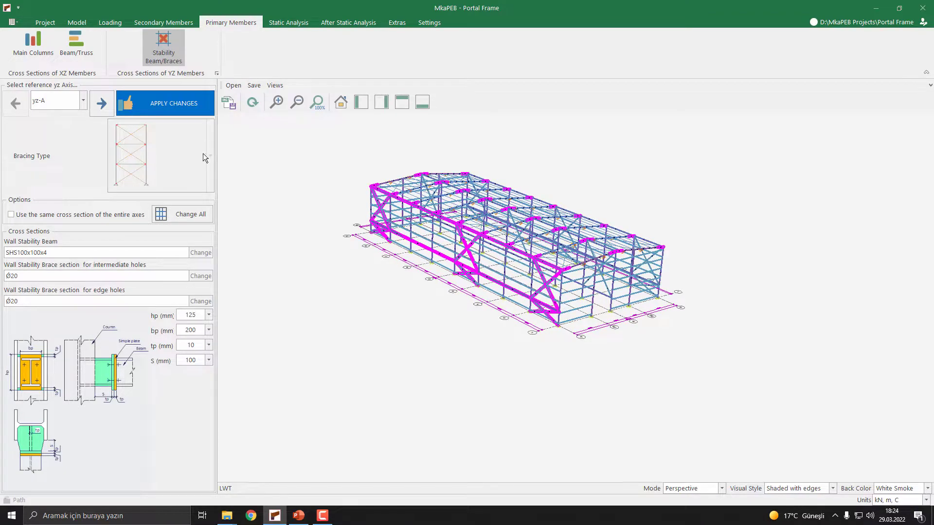
# - Review the available reference yz axes against the model's grid labels, keeping yz-A as the selected axis
pyautogui.click(51, 104)
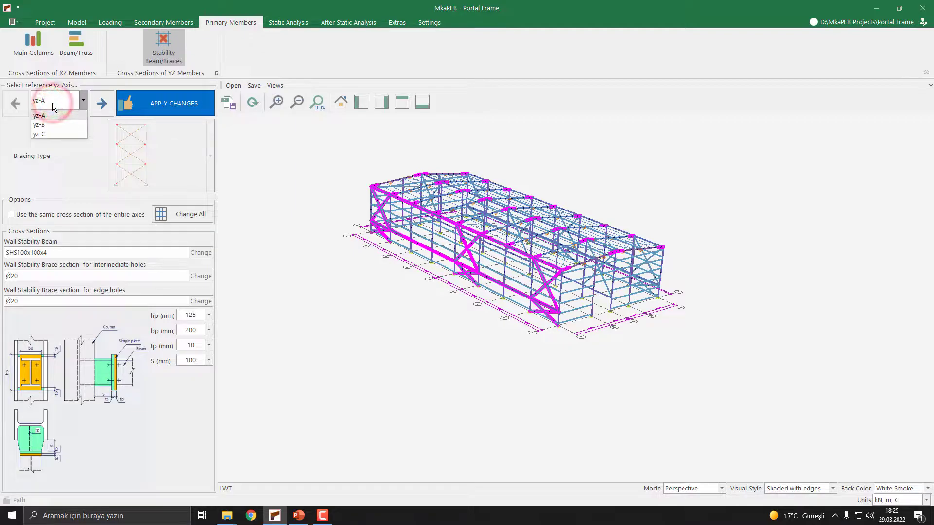
pyautogui.click(57, 103)
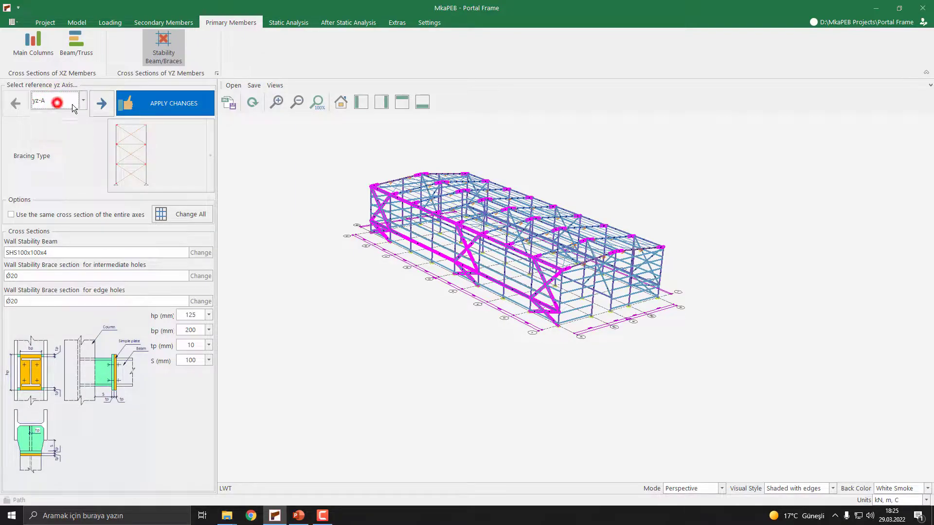
pyautogui.scroll(3, 630, 325)
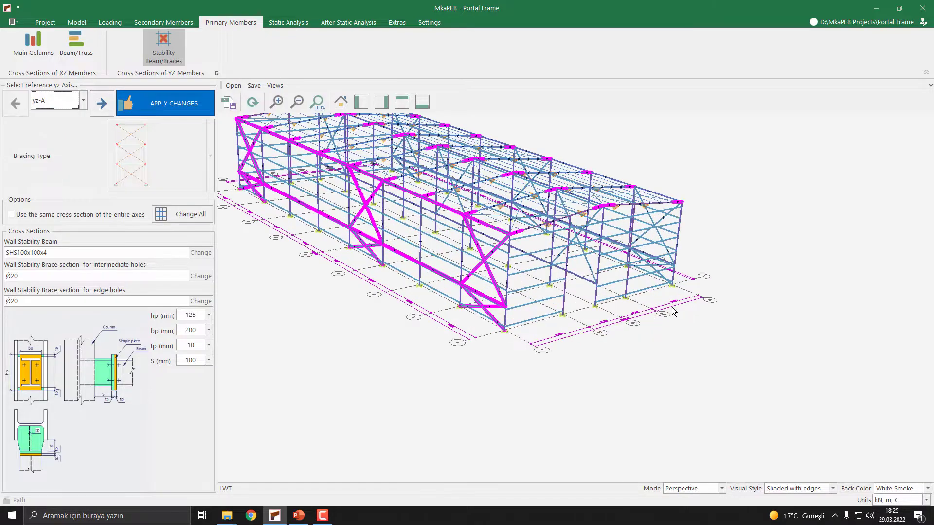
pyautogui.scroll(4, 706, 321)
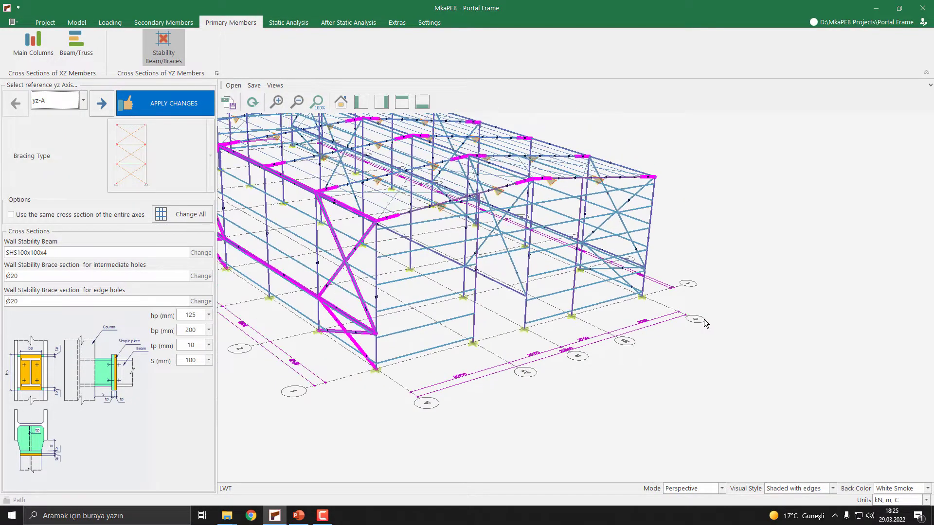
pyautogui.scroll(-7, 706, 324)
pyautogui.click(52, 101)
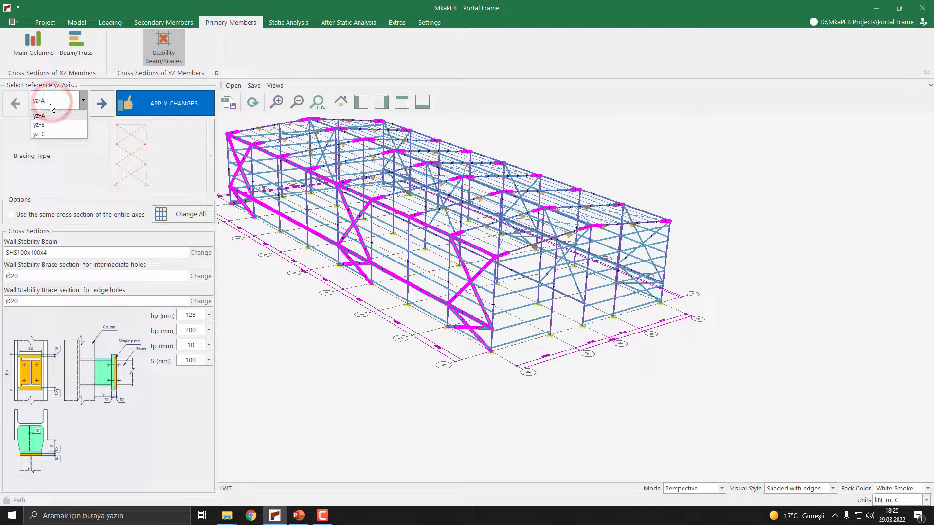
pyautogui.click(46, 118)
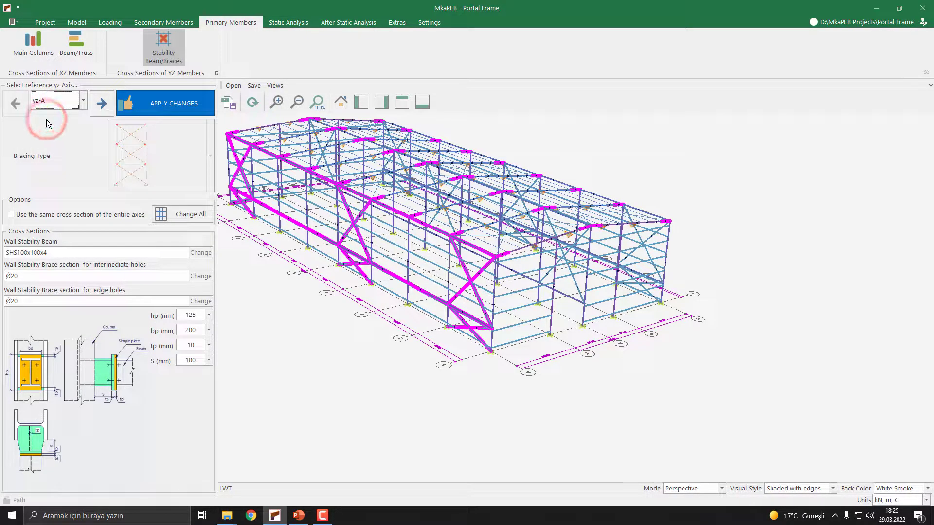
# - Enable using the same cross section for the entire axes and open the settings that change all sections together
pyautogui.click(32, 217)
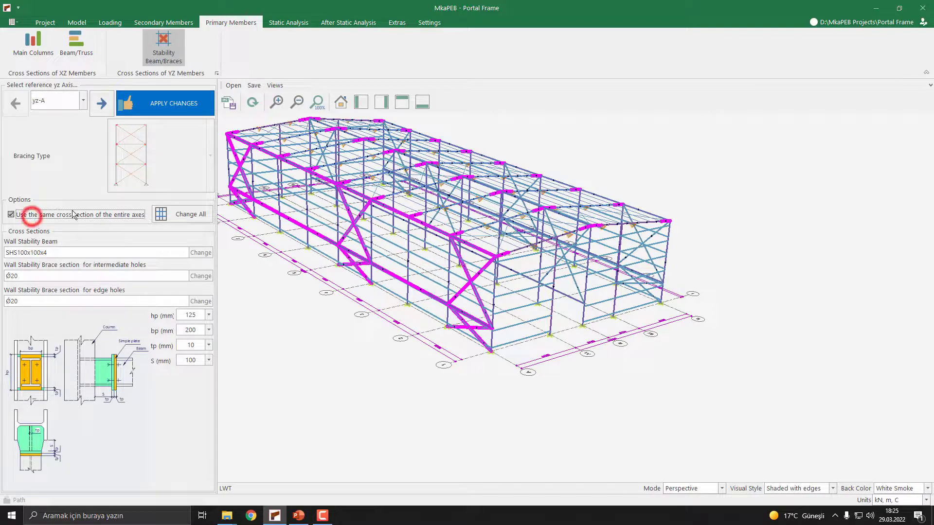
pyautogui.click(188, 217)
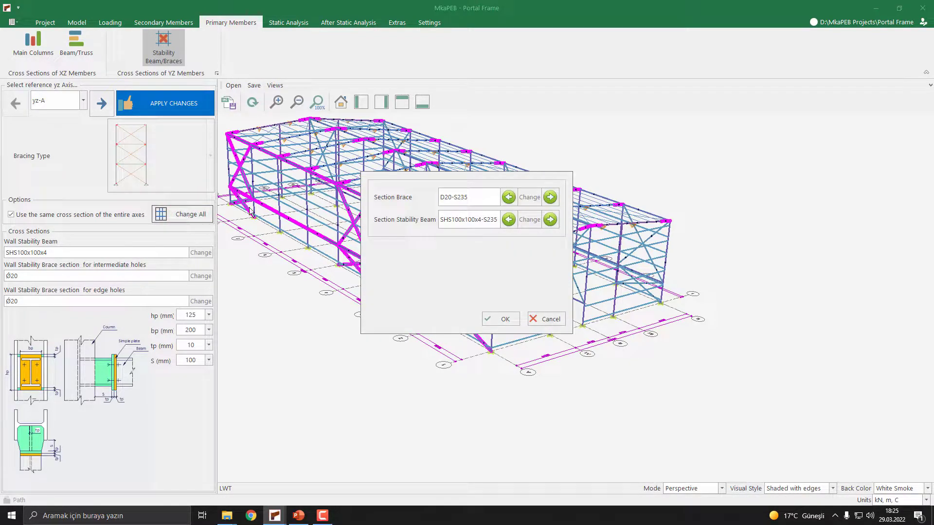
pyautogui.click(460, 175)
pyautogui.click(452, 179)
# - Set the stability beam section for all axes to the hot-rolled square hollow profile SHS150x150x5
pyautogui.click(528, 220)
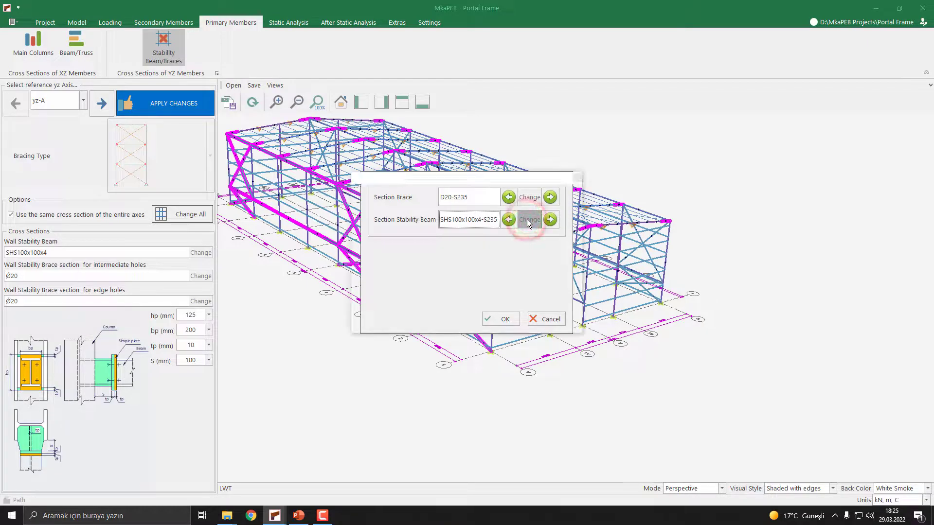
pyautogui.click(533, 271)
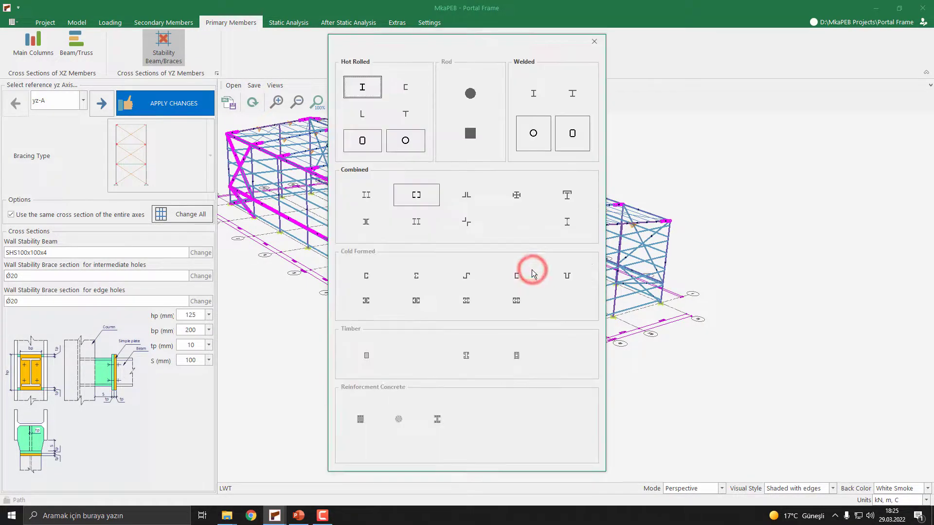
pyautogui.click(369, 147)
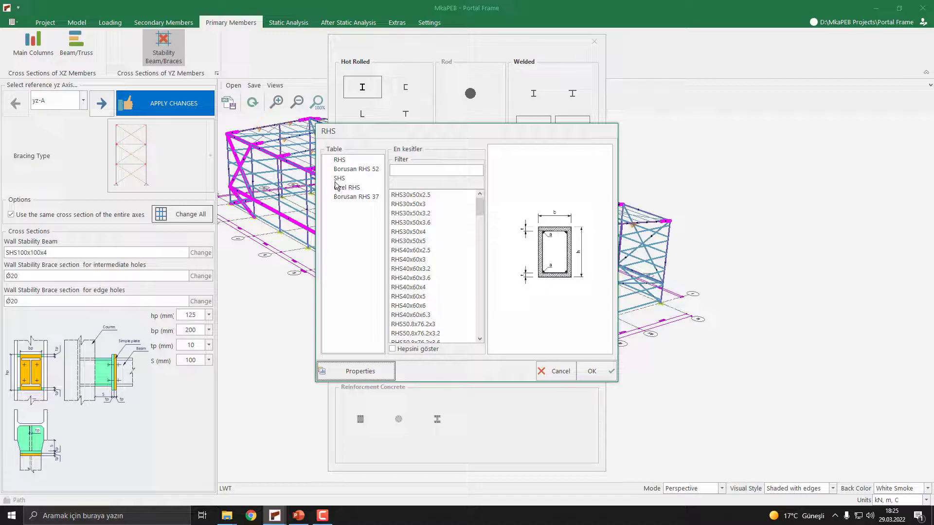
pyautogui.click(340, 179)
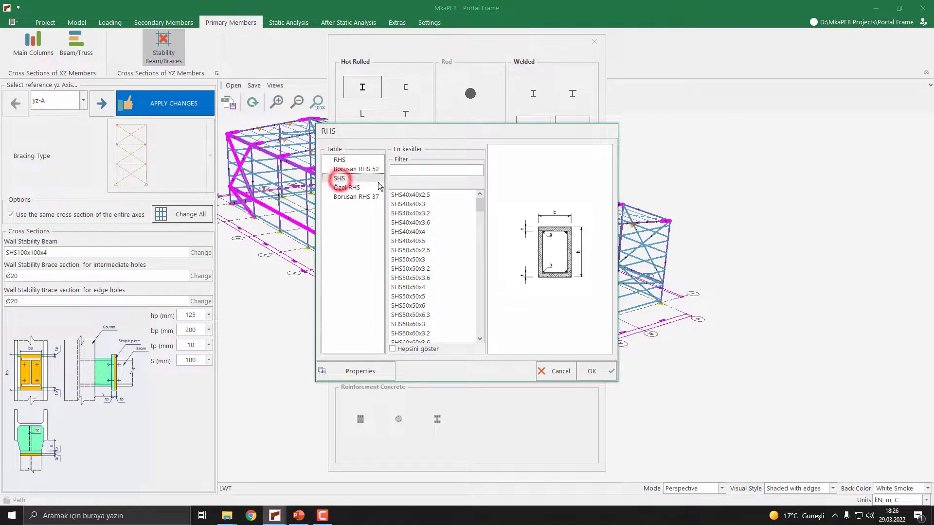
pyautogui.moveTo(480, 206); pyautogui.dragTo(479, 253)
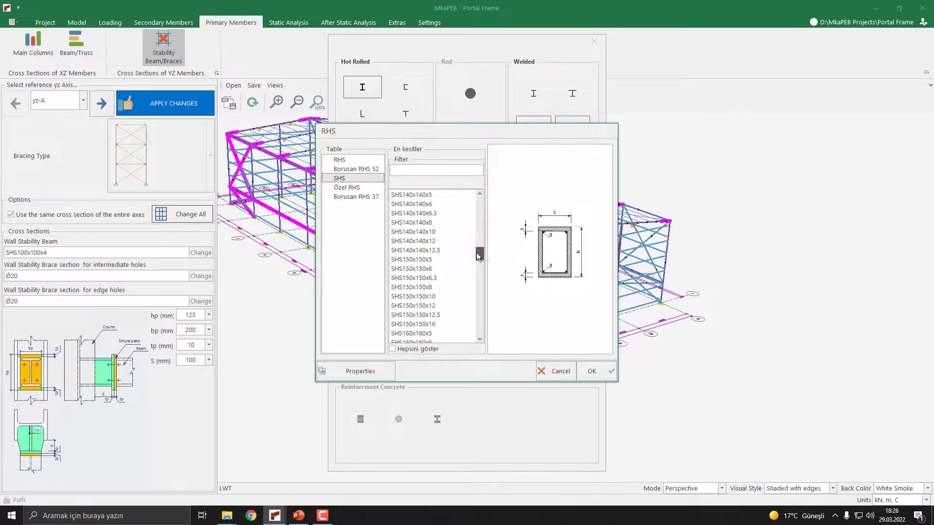
pyautogui.click(417, 259)
pyautogui.click(592, 371)
pyautogui.click(510, 319)
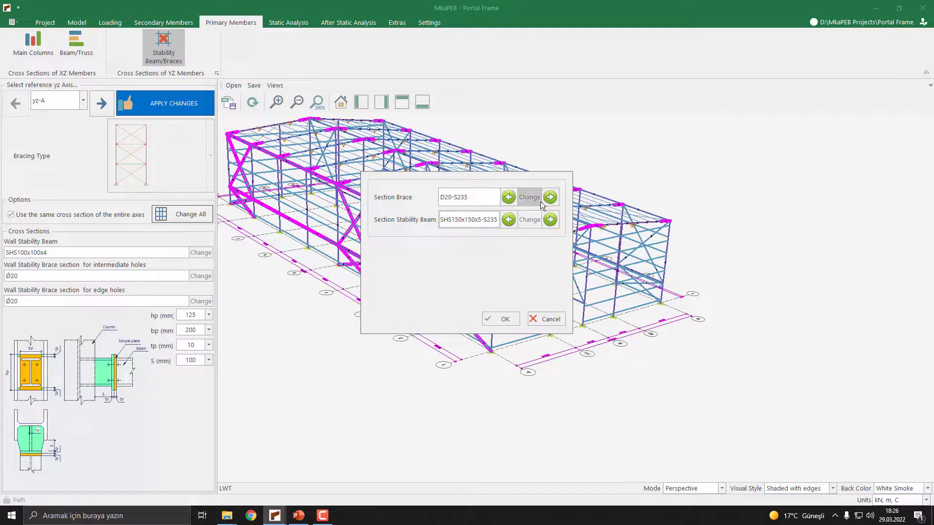
# - Set the brace section for all axes to the hot-rolled circular hollow profile CHS168.3x5 and confirm the section changes
pyautogui.click(528, 199)
pyautogui.click(534, 271)
pyautogui.click(412, 146)
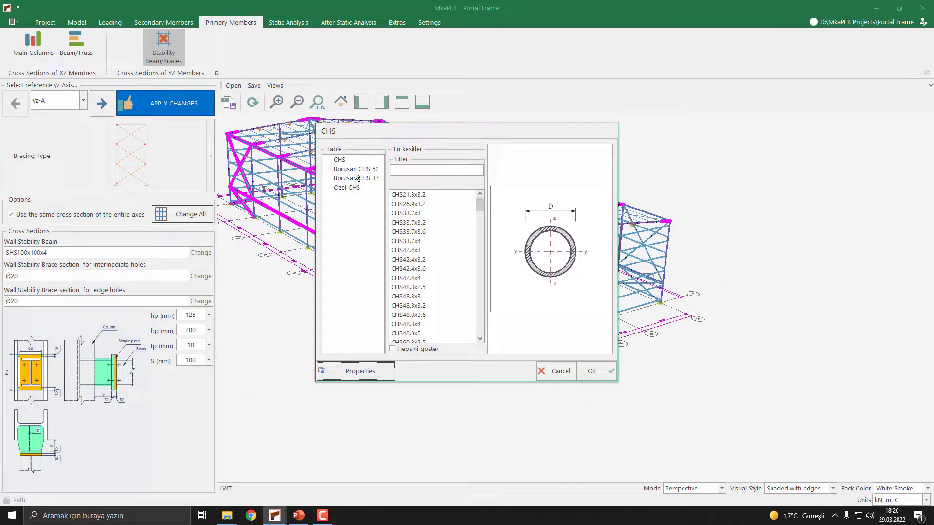
pyautogui.click(347, 160)
pyautogui.moveTo(479, 203); pyautogui.dragTo(477, 245)
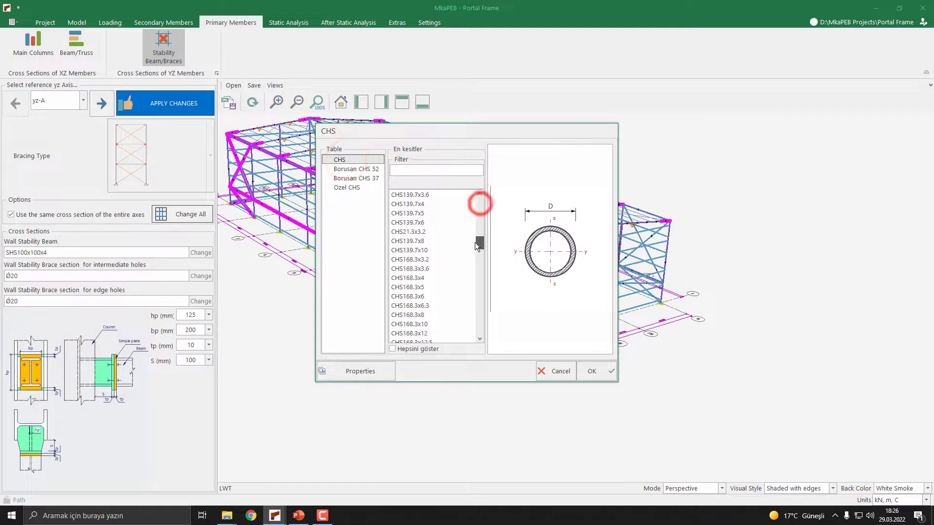
pyautogui.click(418, 287)
pyautogui.click(594, 373)
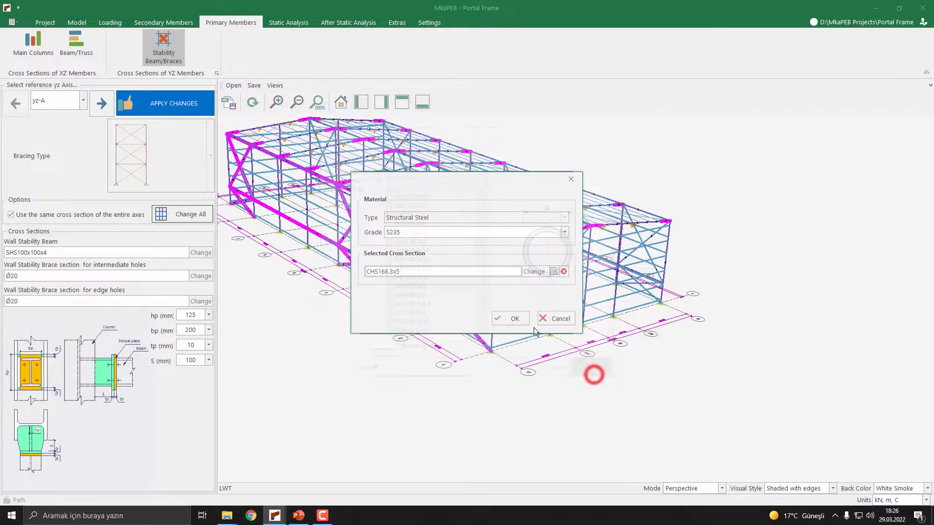
pyautogui.click(511, 319)
pyautogui.click(506, 319)
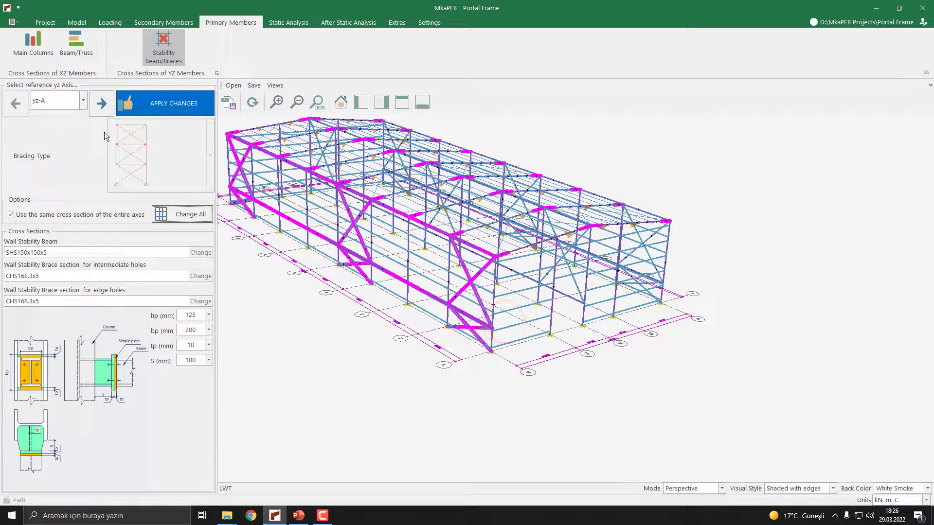
# - Apply the new stability beam and brace sections to the model and look over the updated building
pyautogui.click(169, 107)
pyautogui.moveTo(323, 248); pyautogui.dragTo(562, 285, button='middle')
pyautogui.scroll(-5, 563, 283)
pyautogui.moveTo(419, 191); pyautogui.dragTo(394, 212, button='middle')
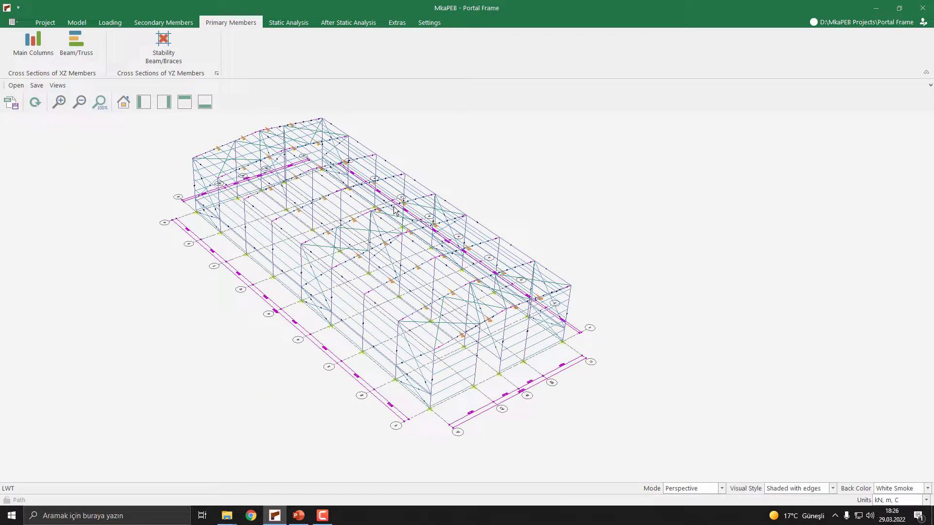
# - Open the 3D model of the portal frame building and draw it
pyautogui.click(358, 23)
pyautogui.click(104, 49)
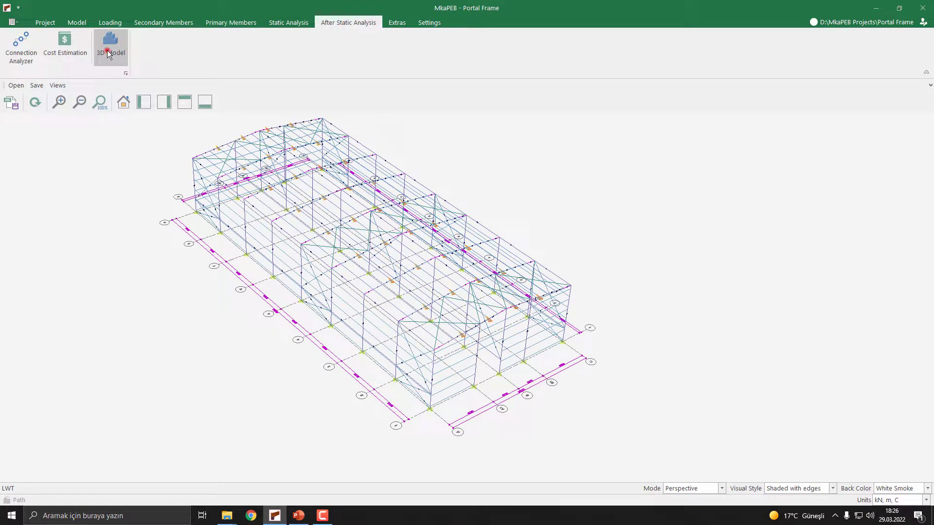
pyautogui.click(46, 49)
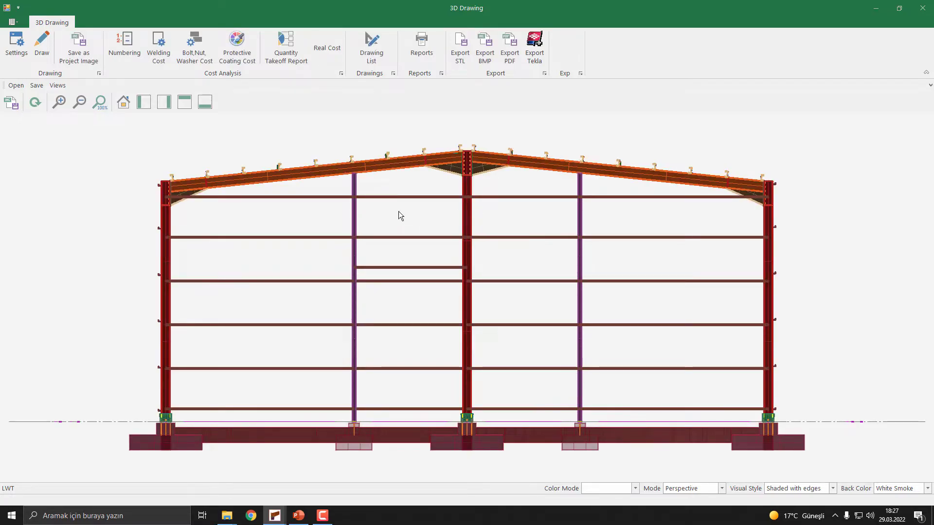
# - Examine the drawn 3D model, checking the wall stability beams, tubular braces and their column connections
pyautogui.moveTo(323, 212); pyautogui.dragTo(347, 225, button='middle')
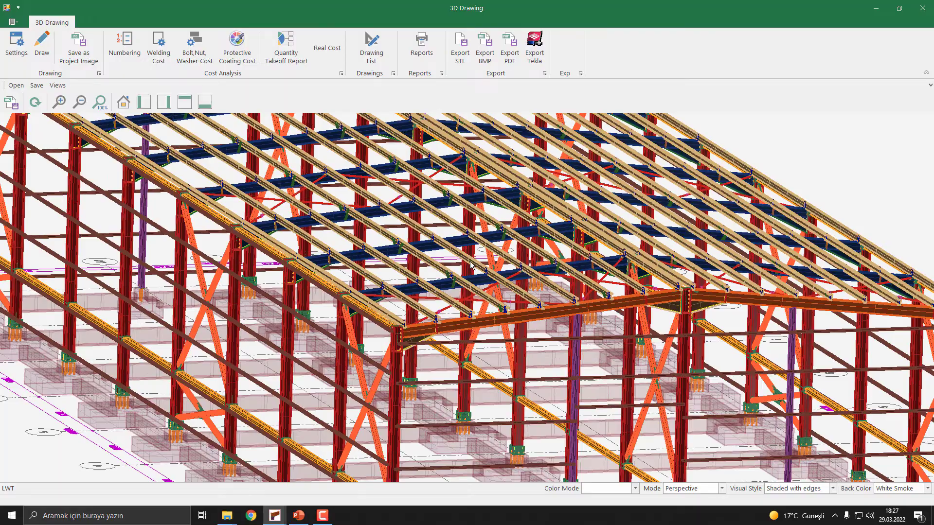
pyautogui.scroll(-3, 467, 261)
pyautogui.moveTo(429, 282); pyautogui.dragTo(438, 261, button='middle')
pyautogui.scroll(3, 438, 264)
pyautogui.scroll(5, 456, 414)
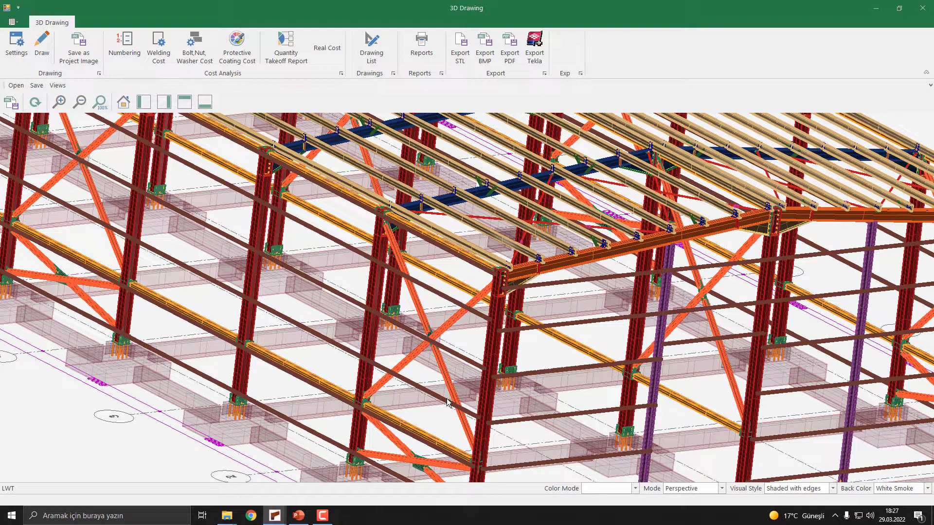
pyautogui.scroll(2, 339, 200)
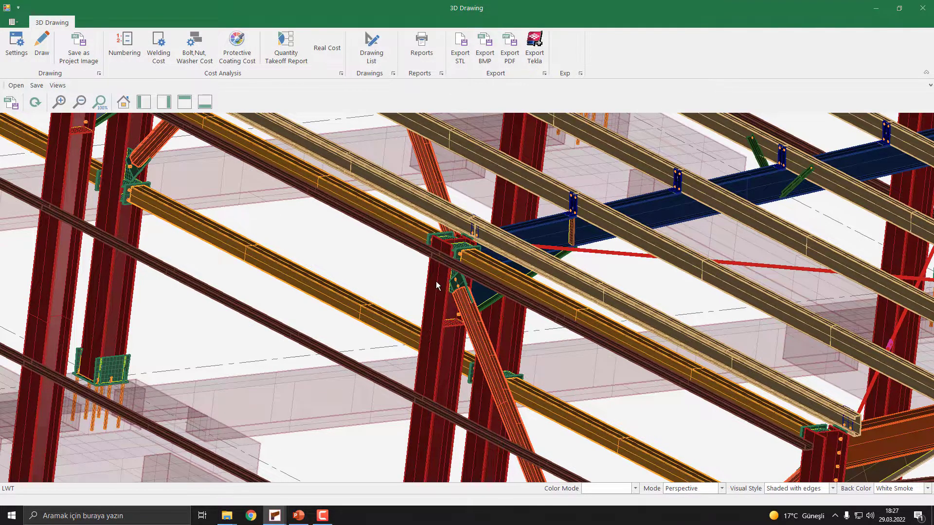
pyautogui.scroll(-6, 436, 285)
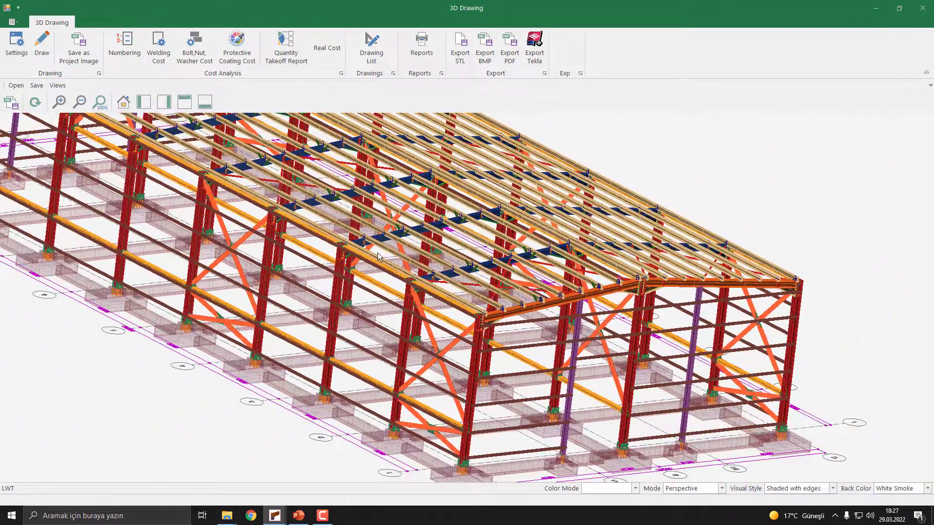
pyautogui.moveTo(379, 253); pyautogui.dragTo(378, 253, button='middle')
pyautogui.scroll(-2, 378, 253)
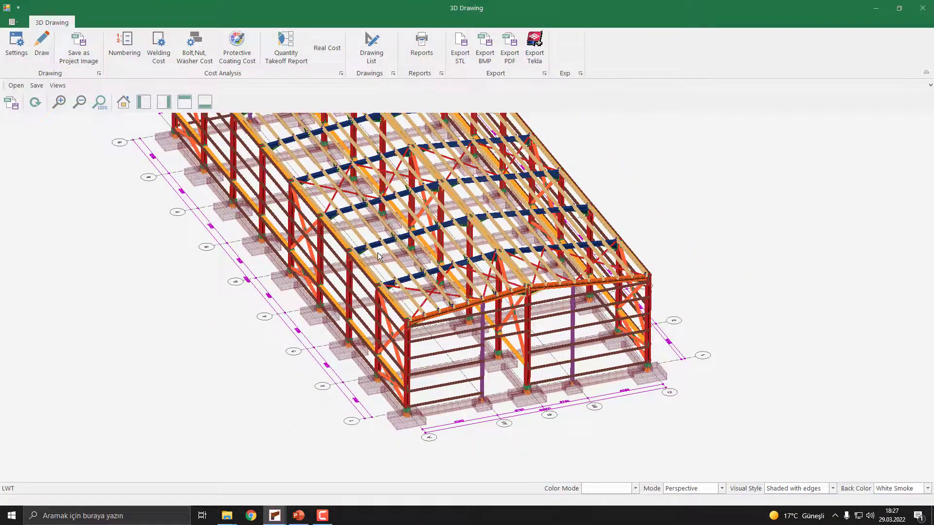